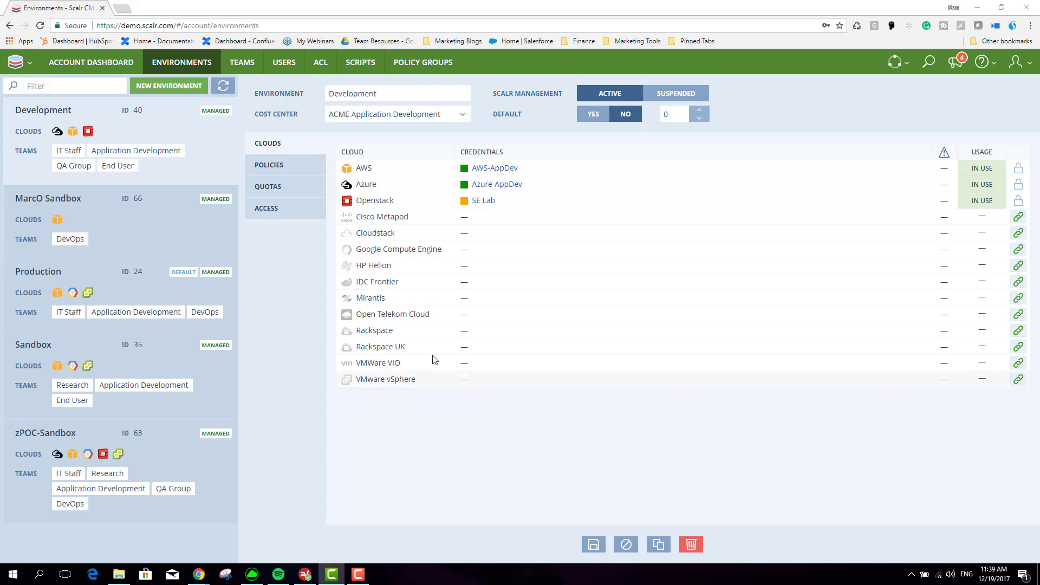
left_click(1018, 62)
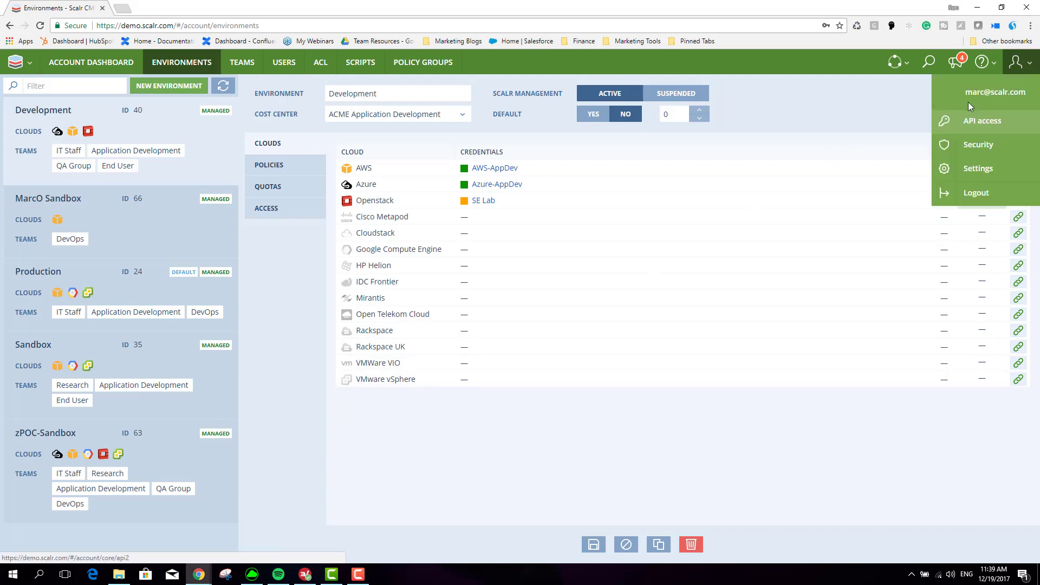
left_click(1028, 72)
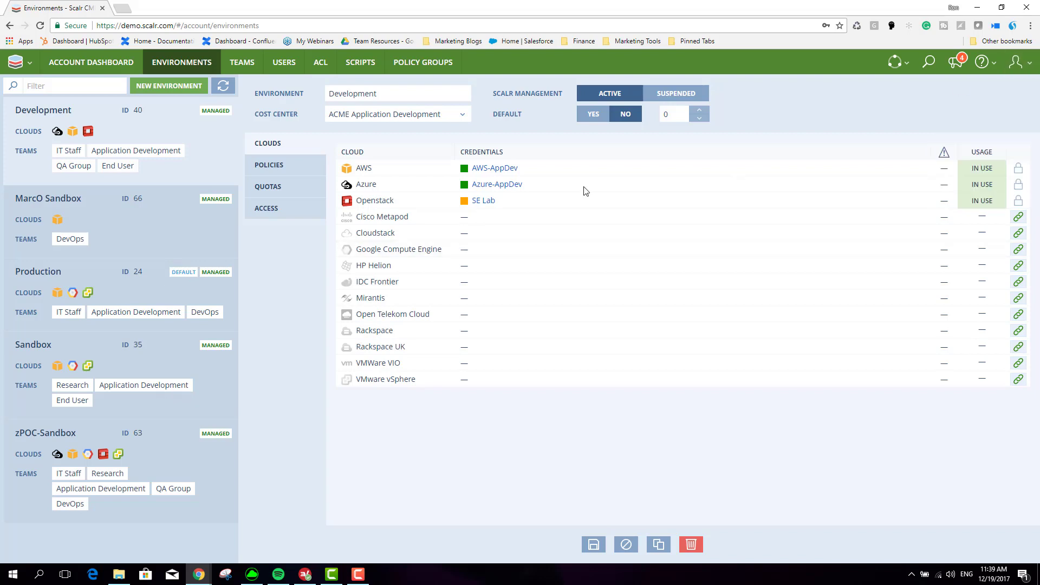
left_click(899, 64)
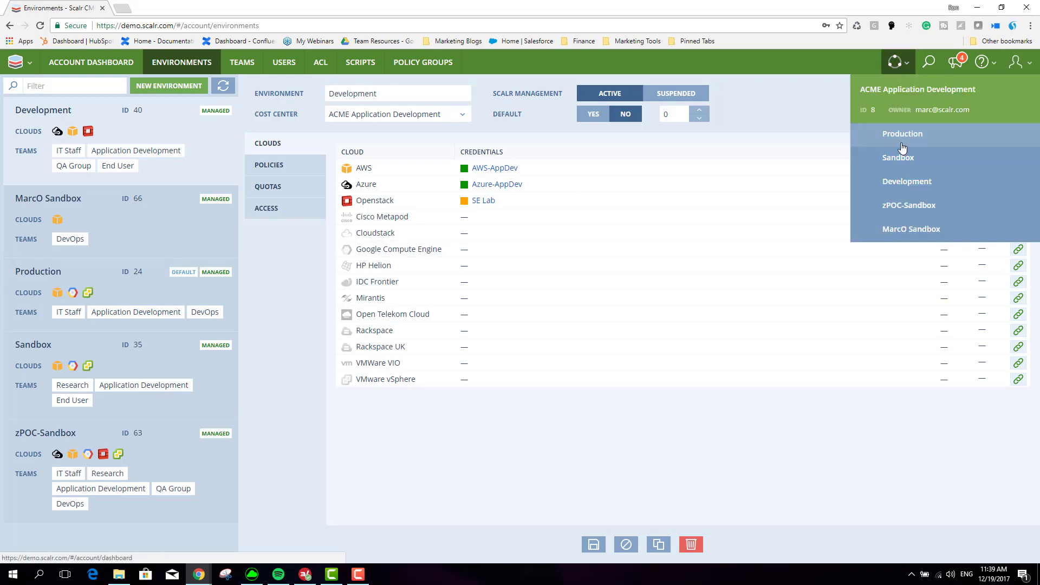
left_click(901, 64)
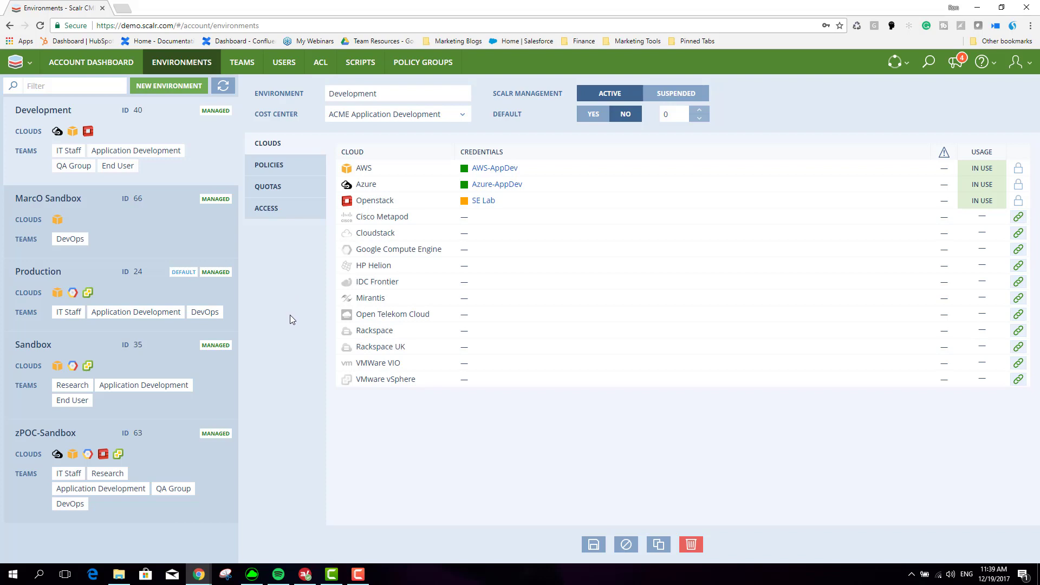
Step: Review the Sandbox environment's clouds and policies, including the allowed instance types in its AWS-Sandbox policy group
left_click(110, 366)
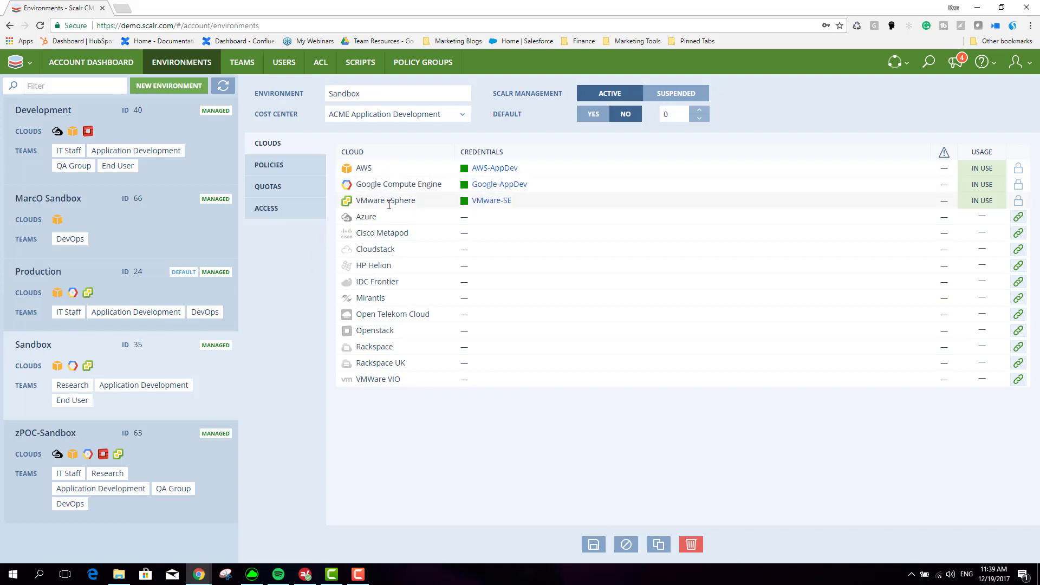
left_click(269, 164)
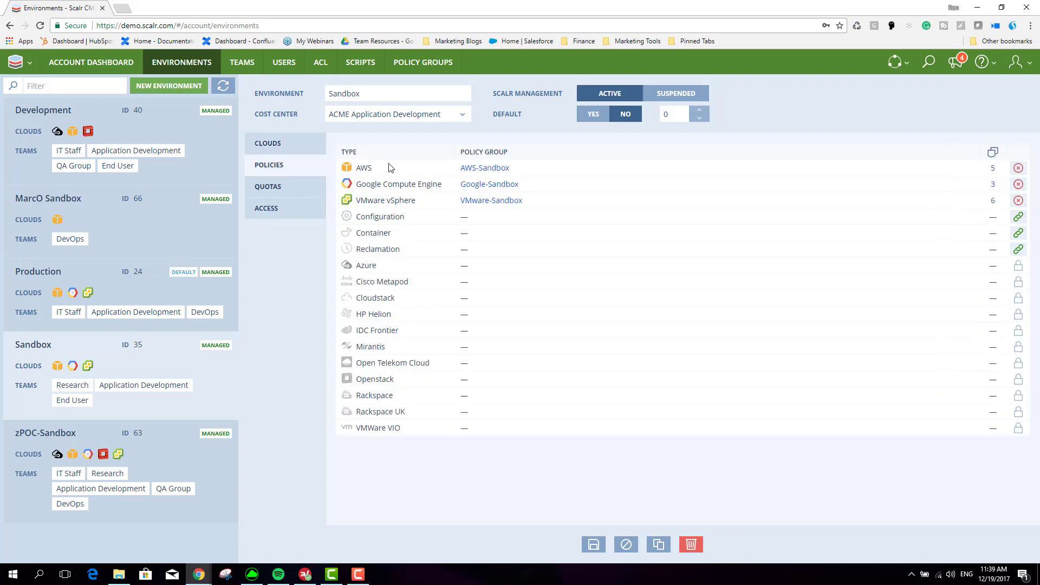
left_click(480, 169)
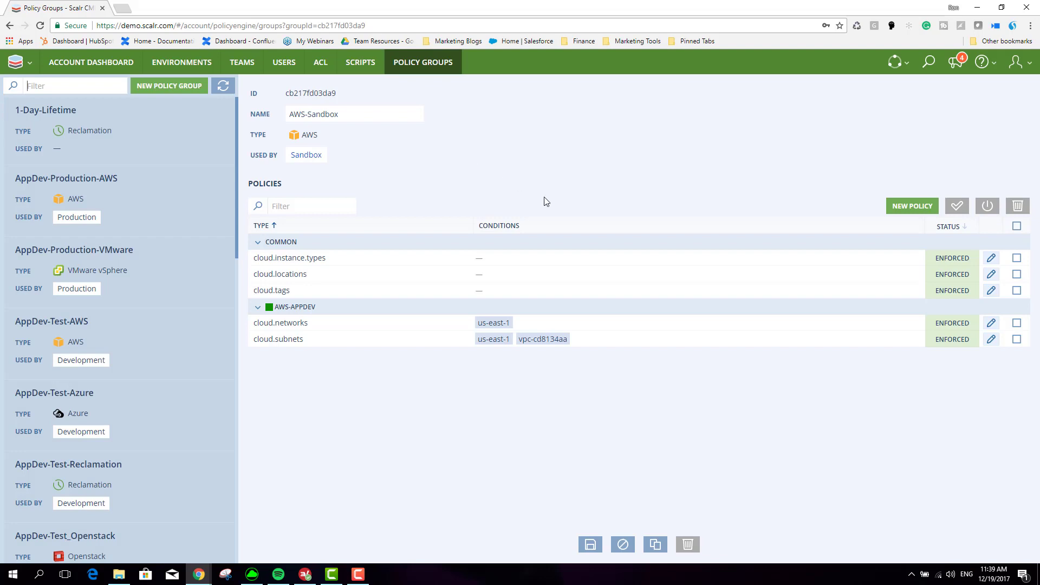
left_click(991, 260)
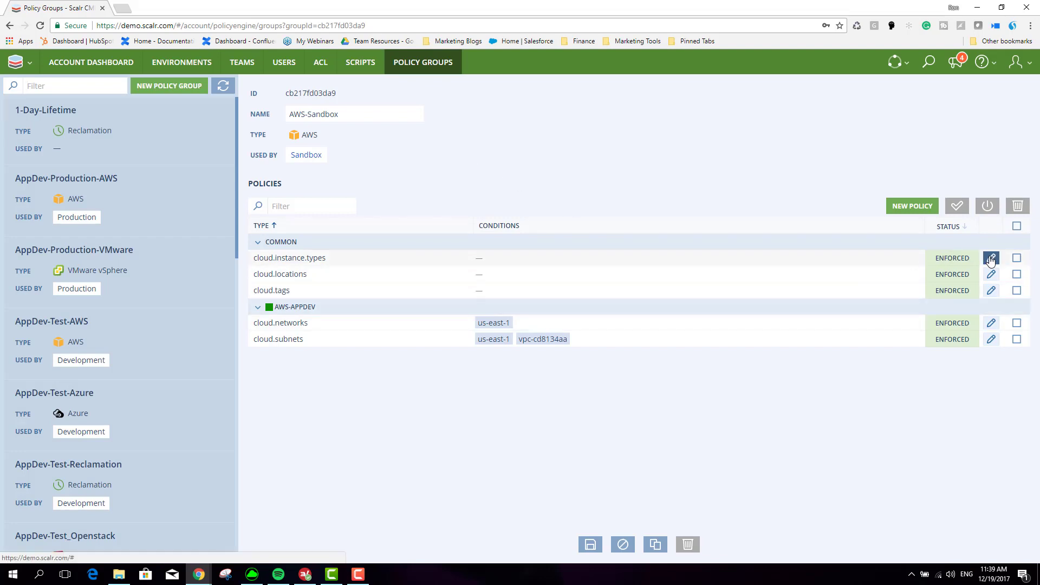
scroll(569, 395, "down", 5)
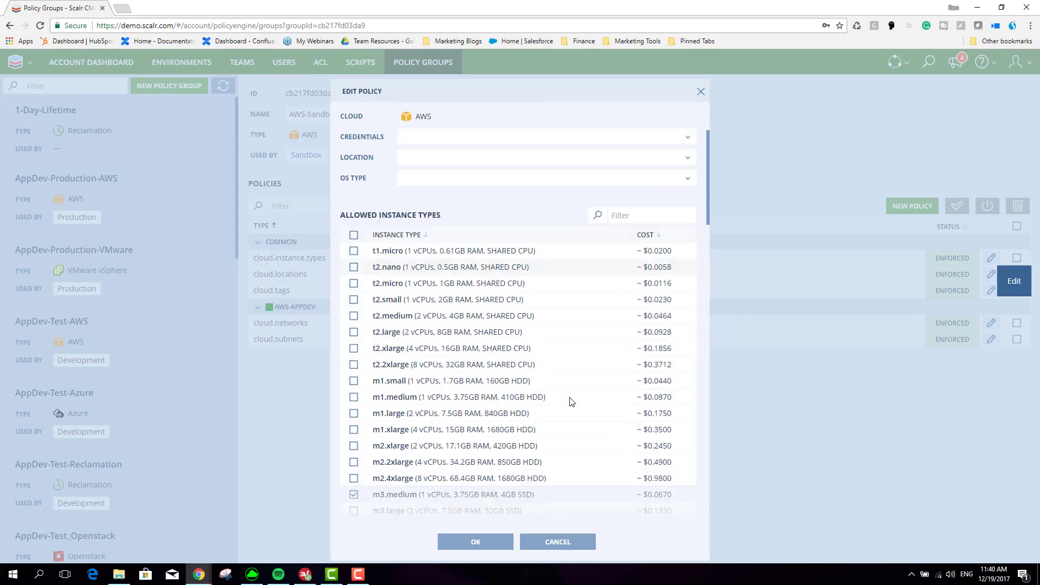
left_click(569, 397)
left_click(701, 93)
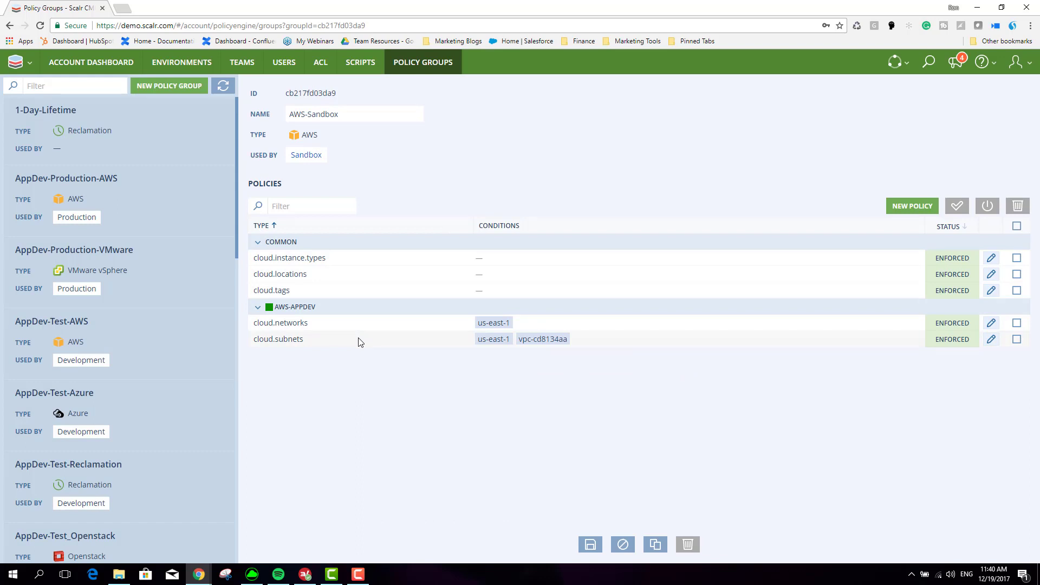
Step: Review the environment management permissions of the AppDev access control list
left_click(323, 63)
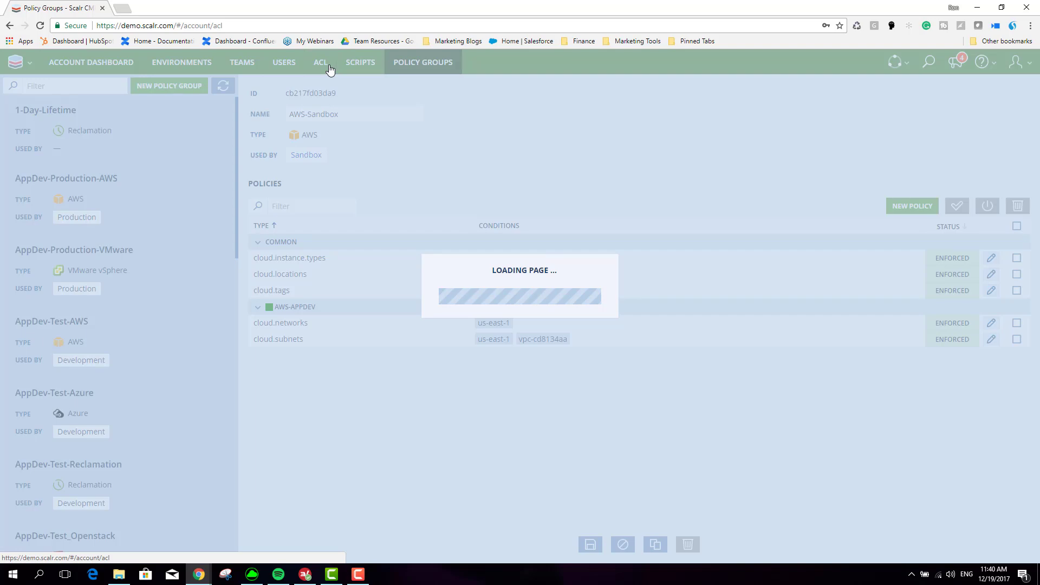
scroll(392, 350, "down", 8)
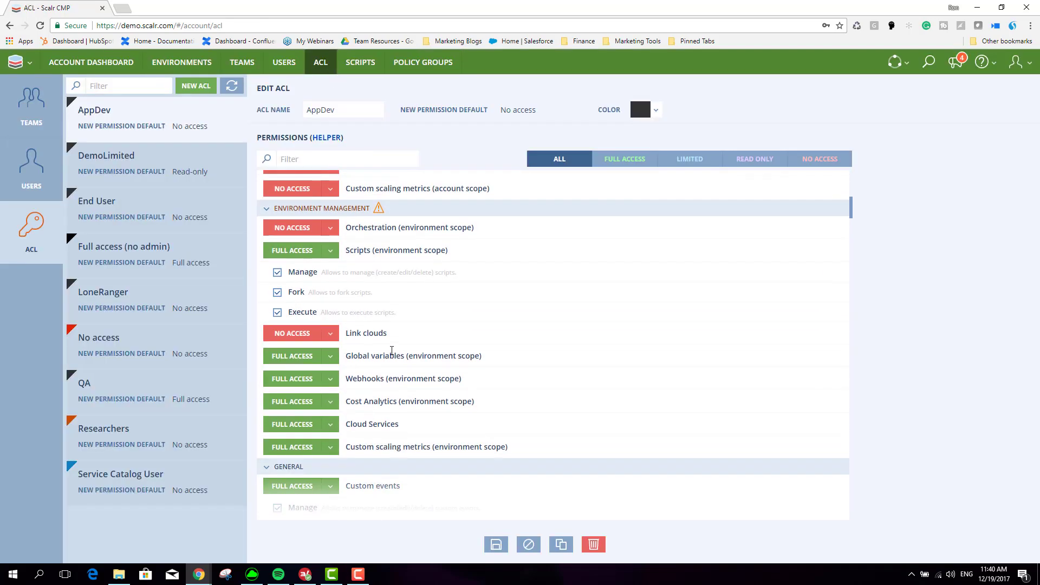
scroll(393, 352, "down", 1)
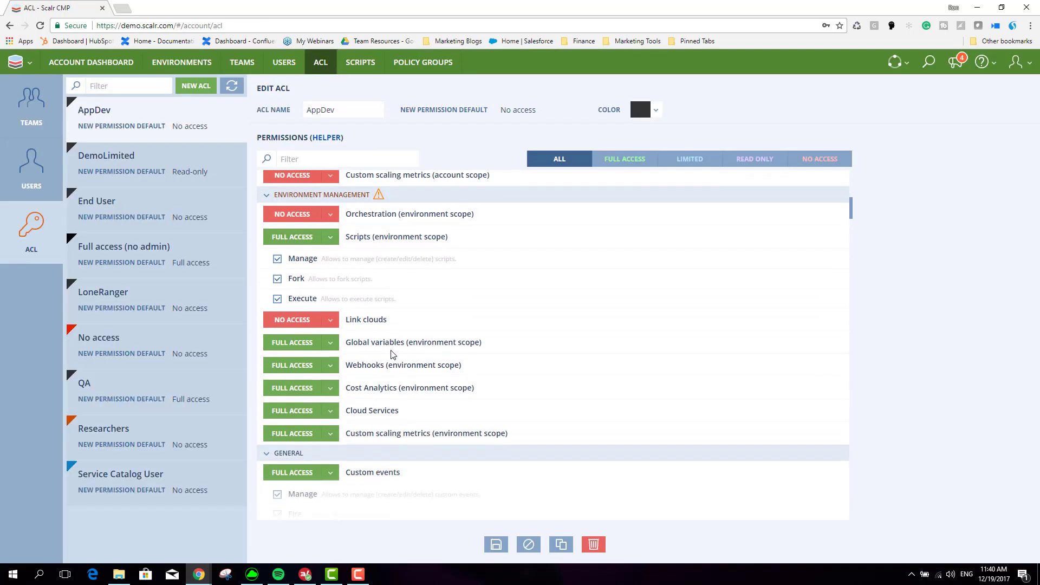
scroll(393, 353, "up", 1)
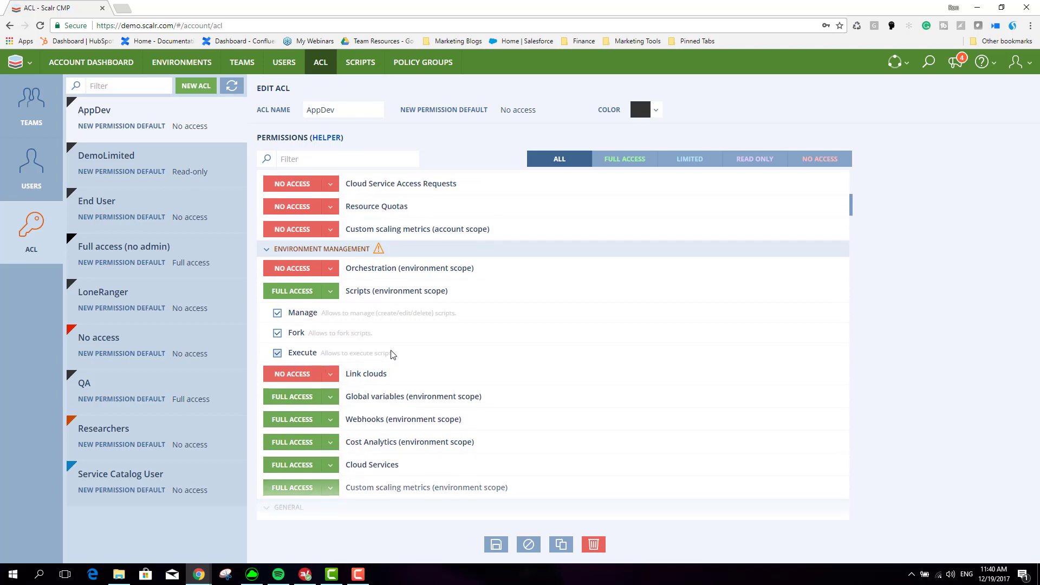
Step: Switch to the Sandbox environment and view its list of farms
left_click(895, 61)
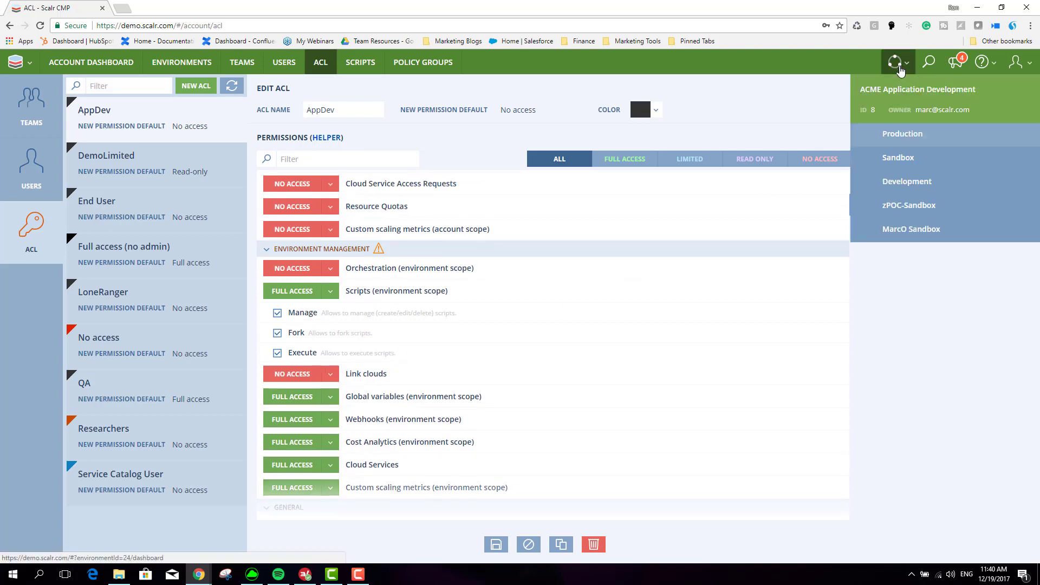
left_click(902, 158)
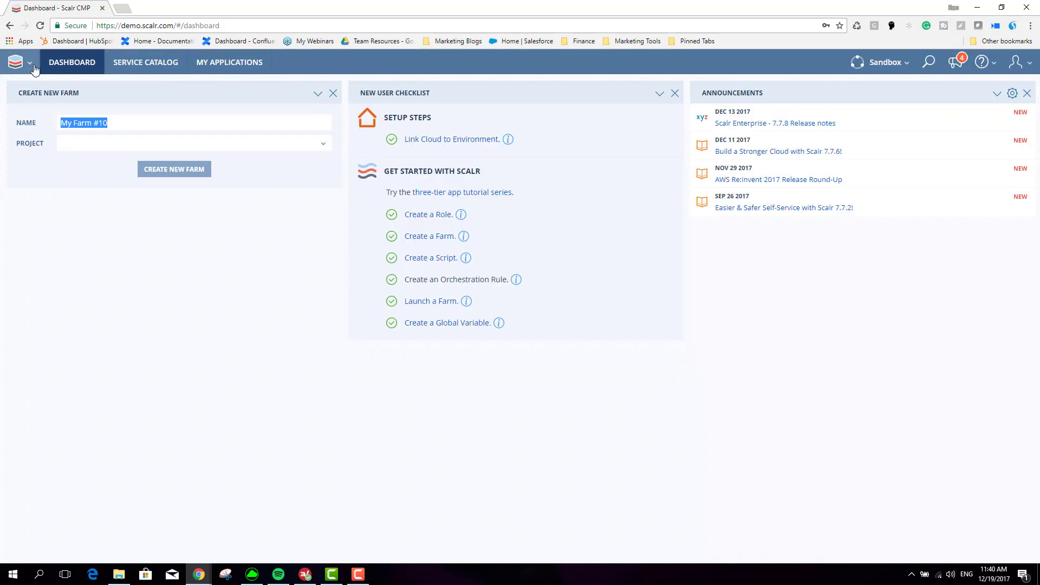
left_click(19, 62)
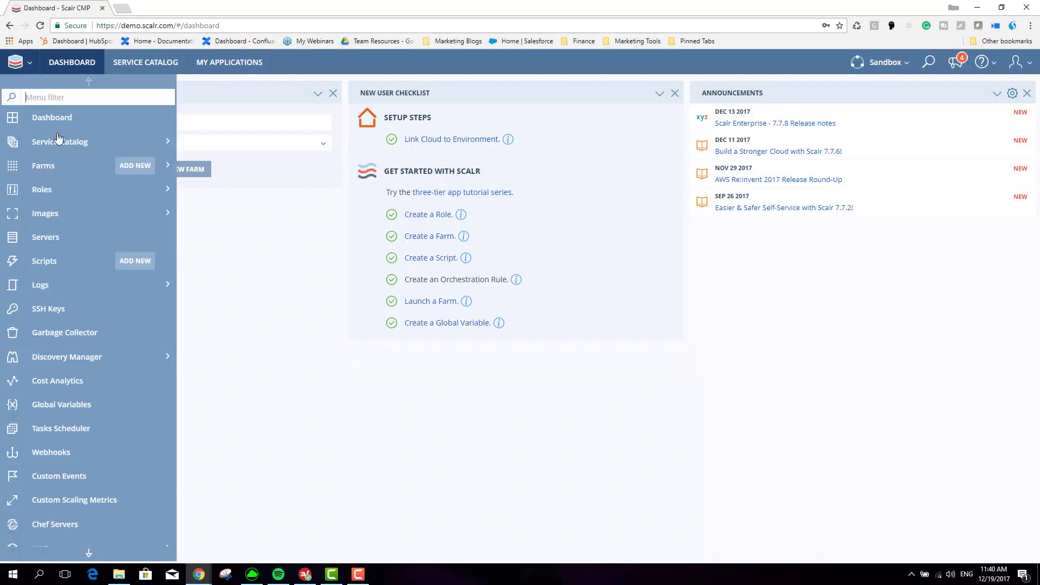
left_click(67, 171)
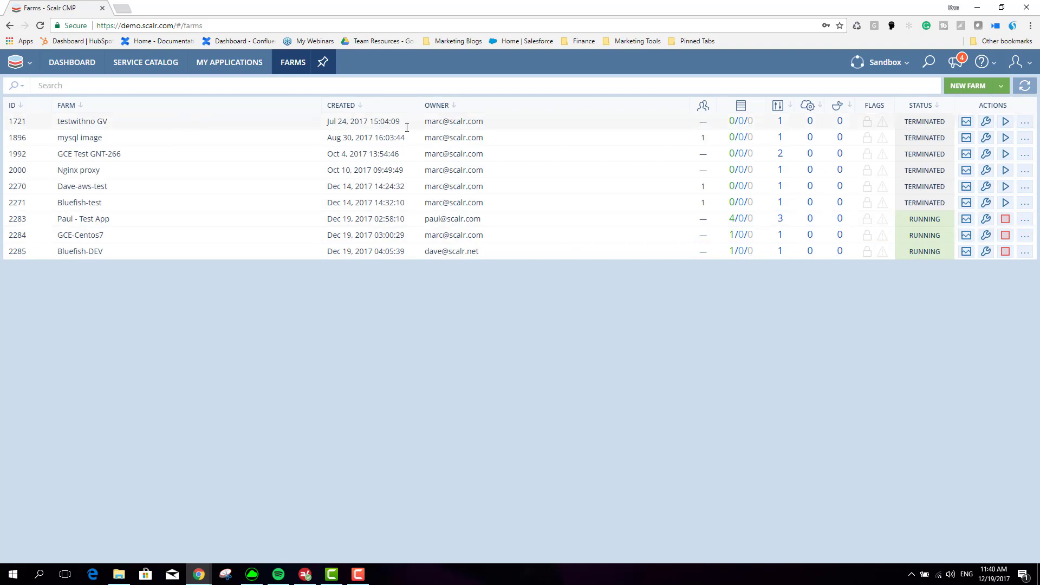
Step: Return to the admin scope and log in to the ACME Application Development account as the chosen team user
left_click(1021, 63)
left_click(996, 218)
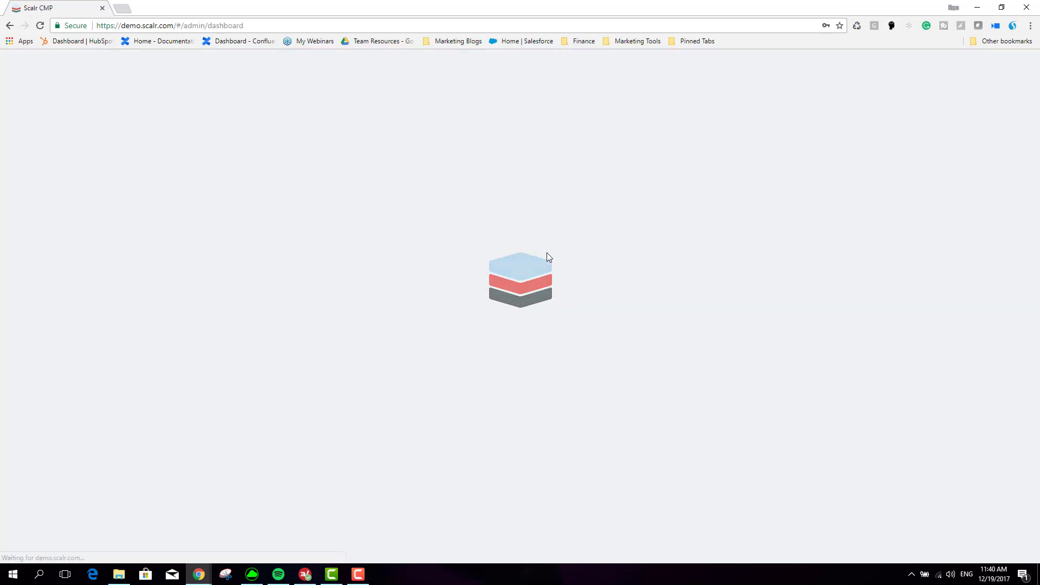
left_click(161, 61)
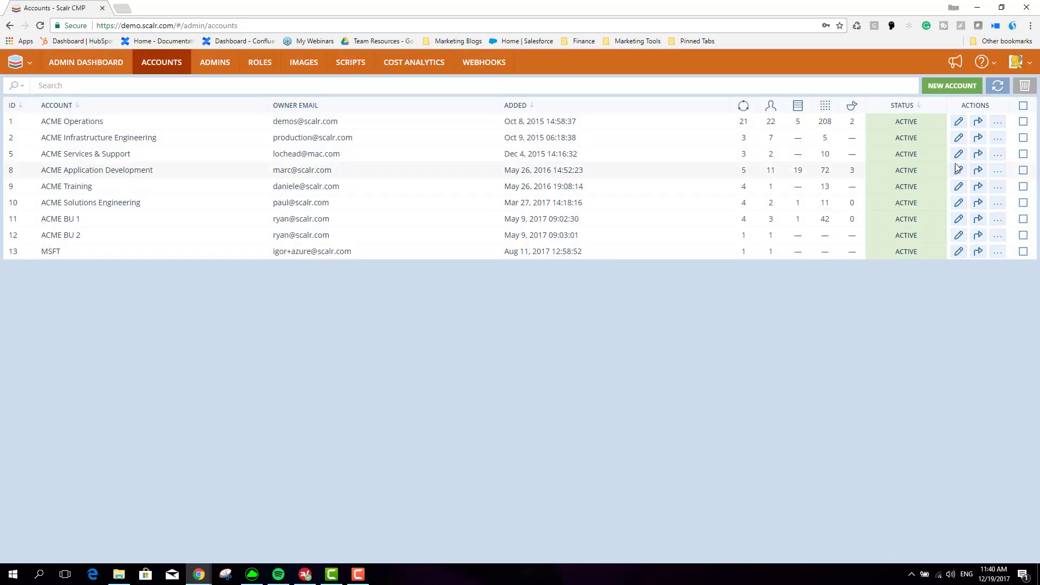
left_click(997, 170)
left_click(956, 230)
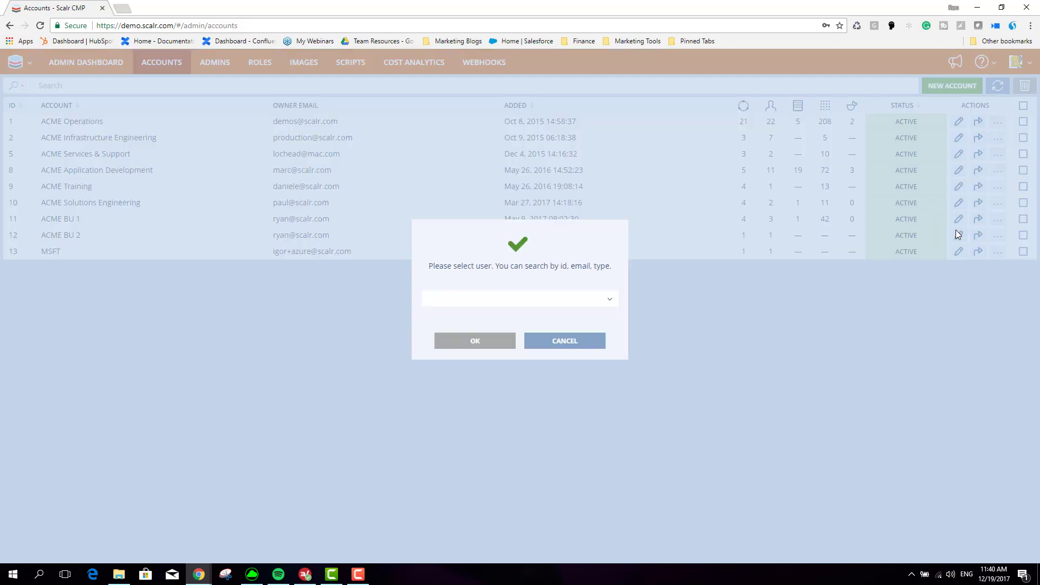
type("dave")
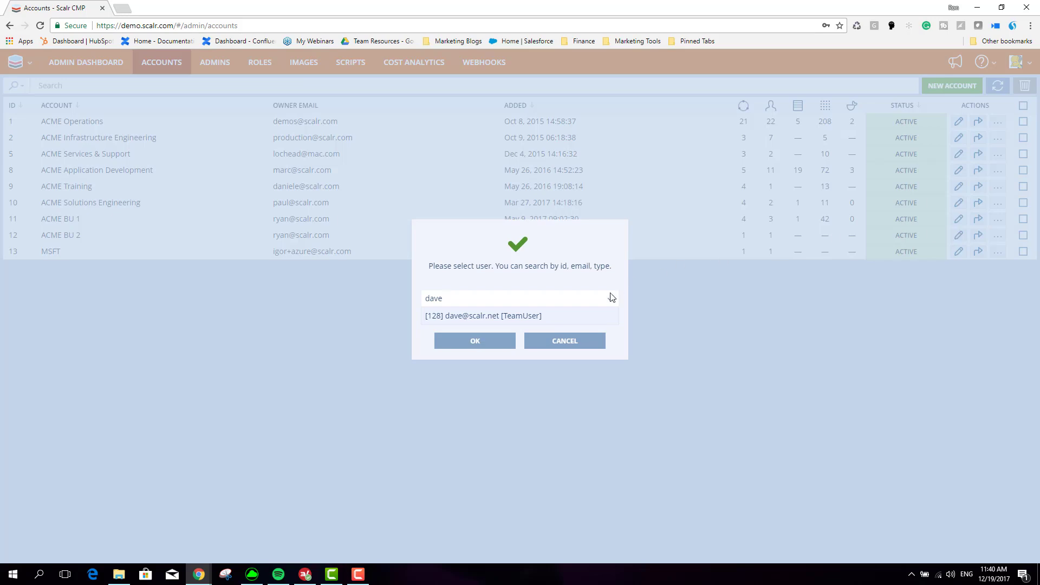
left_click(524, 315)
left_click(485, 343)
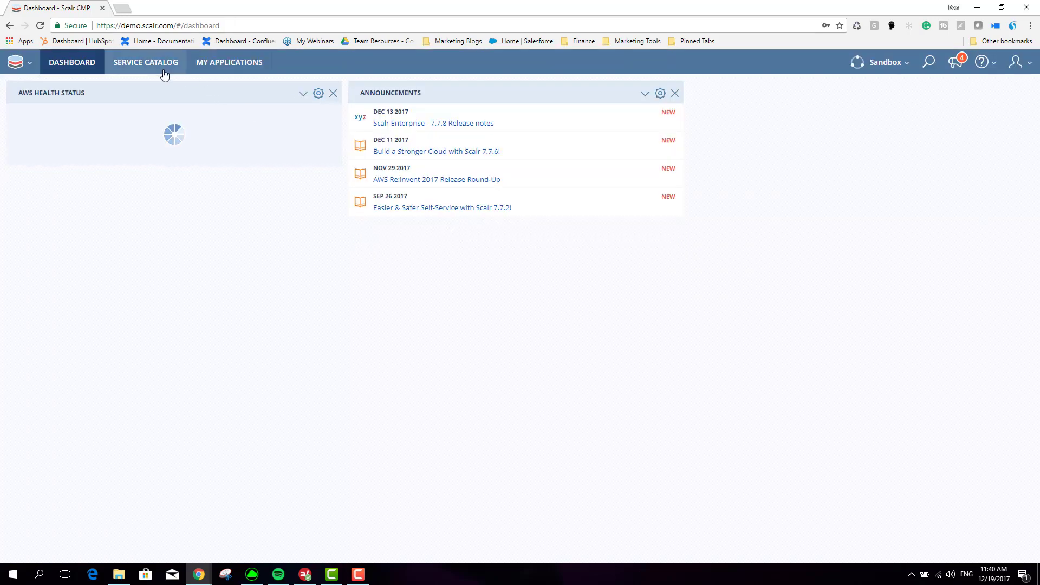
Step: View the service catalog and check which environments and menu options this team user can access
left_click(162, 70)
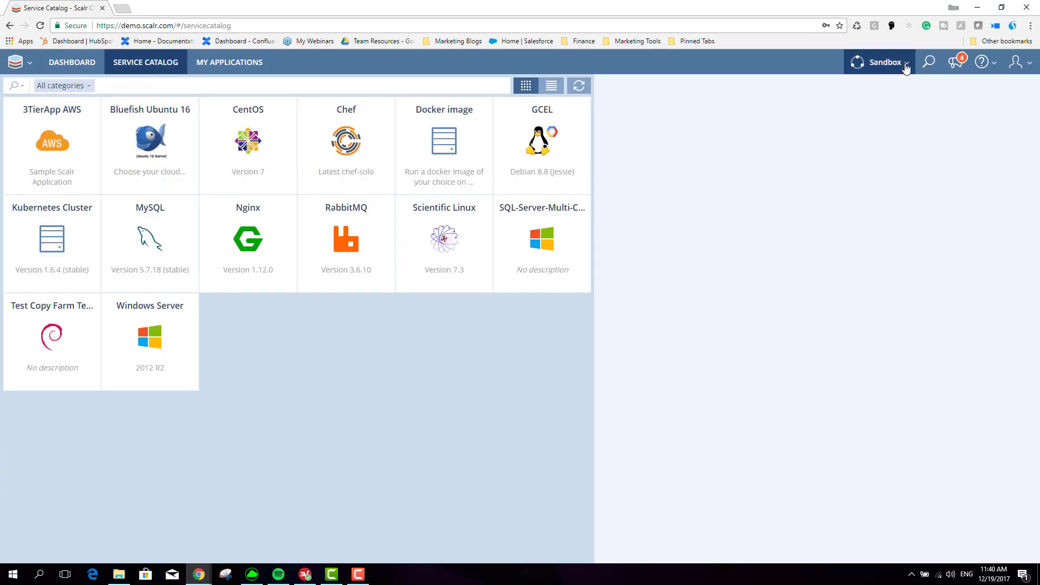
left_click(883, 62)
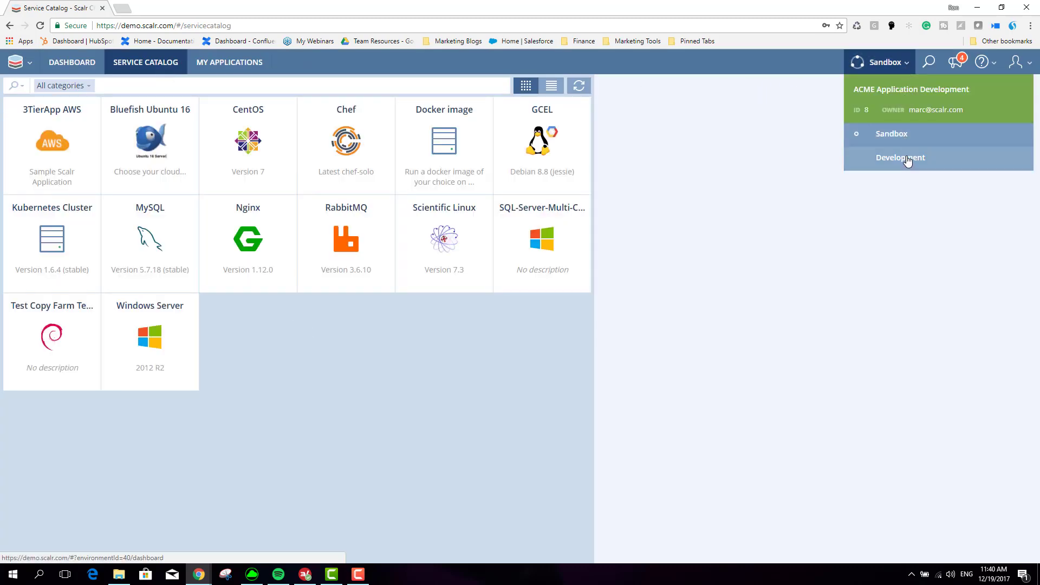
left_click(21, 66)
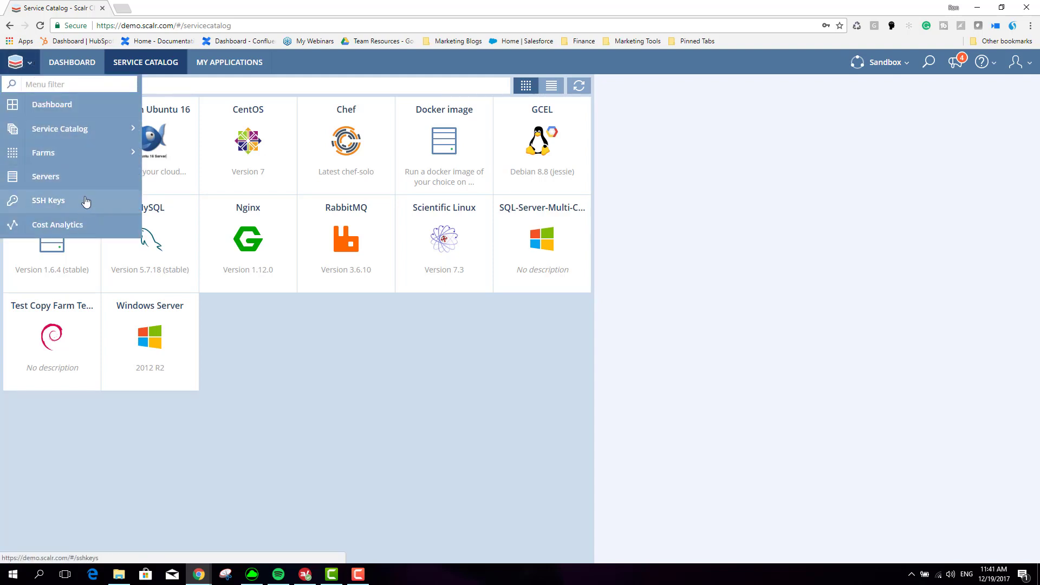
left_click(297, 63)
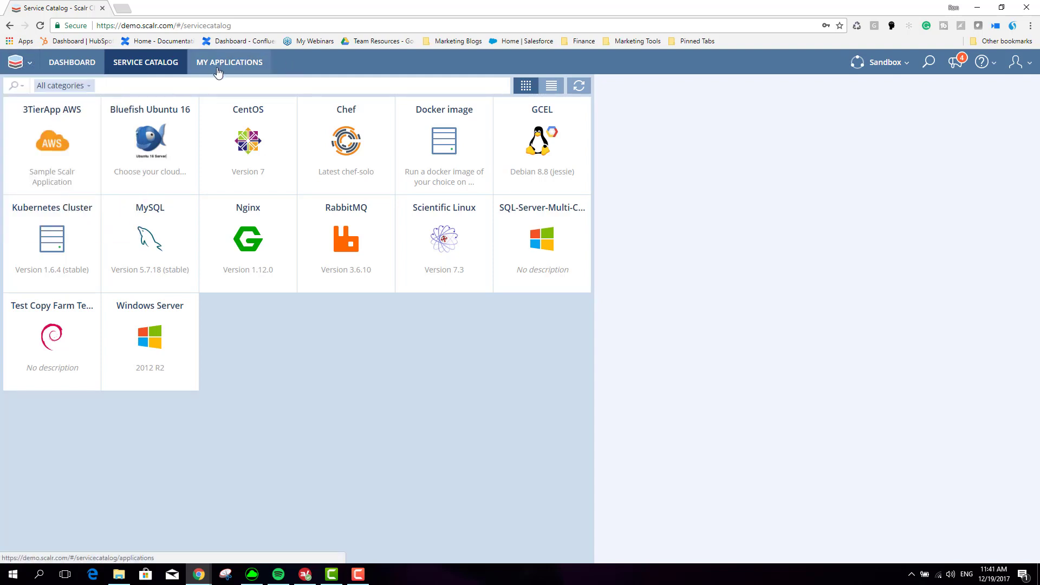
Step: Request the Bluefish Ubuntu 16 offering, name the farm with the user's first name plus "-TestApp1", and assign the Customer Demo project
left_click(155, 137)
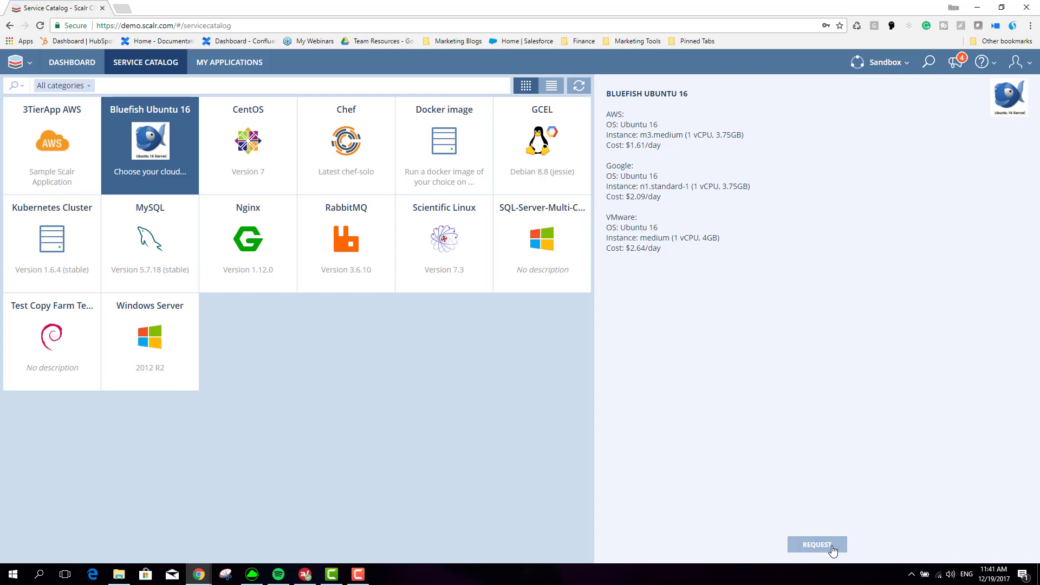
left_click(815, 545)
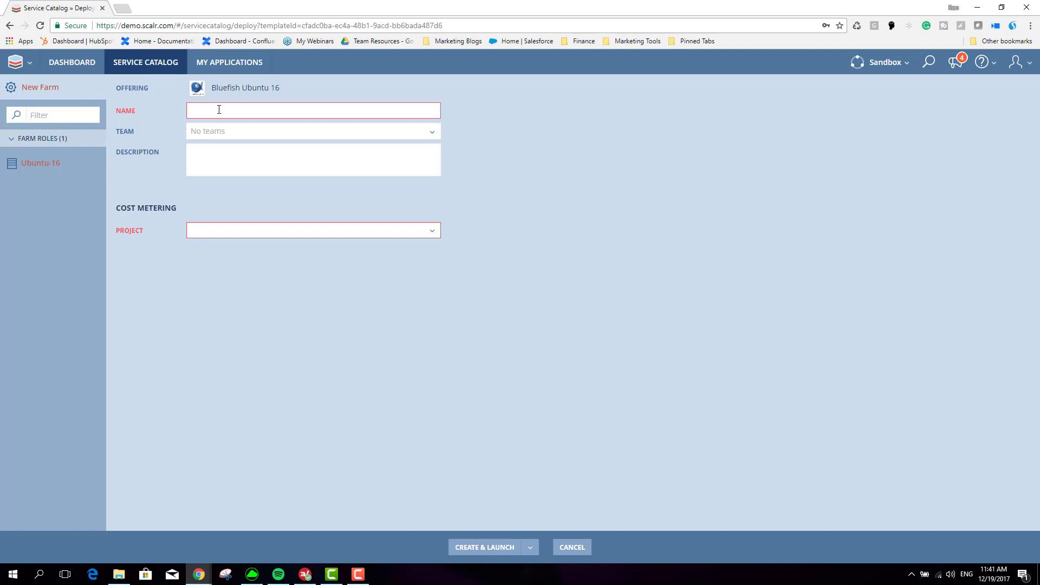
type("Da")
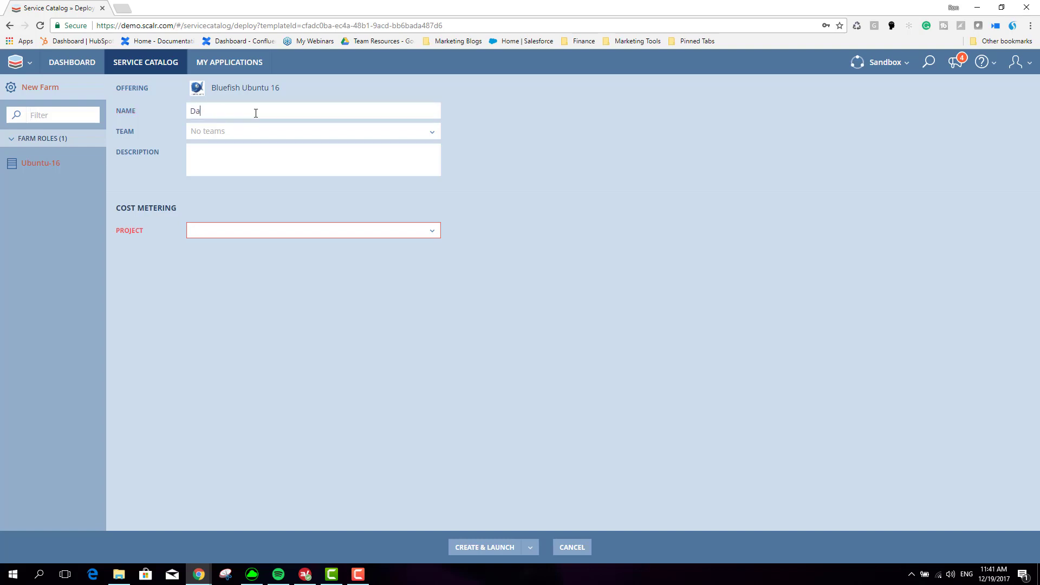
type("ve-TestApp1")
left_click(225, 230)
left_click(233, 265)
Step: Set the Ubuntu-16 farm role's network to ACME AppDev - vpc-cd8134aa on AWS
left_click(51, 173)
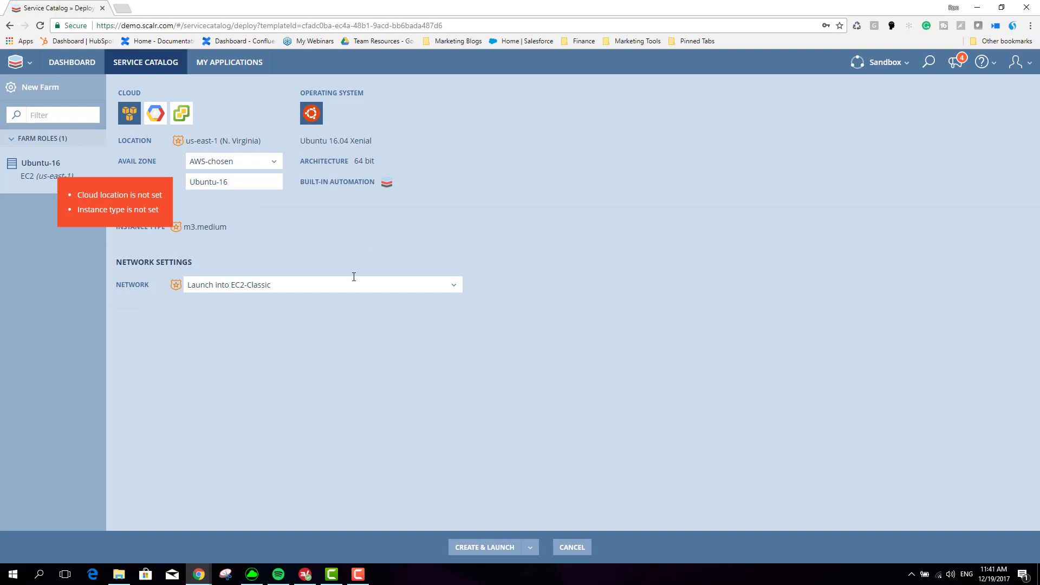
left_click(353, 276)
left_click(353, 317)
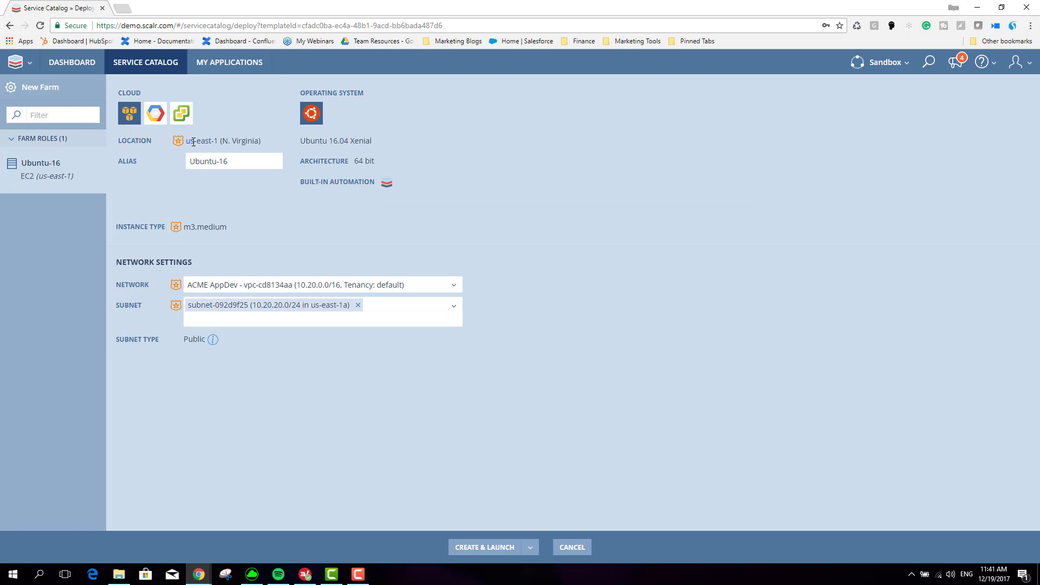
Step: Check the Ubuntu-16 role's location and instance type, and create and launch the farm
left_click_drag(186, 142, 267, 158)
left_click(265, 198)
left_click_drag(180, 229, 276, 224)
left_click(275, 224)
left_click(482, 548)
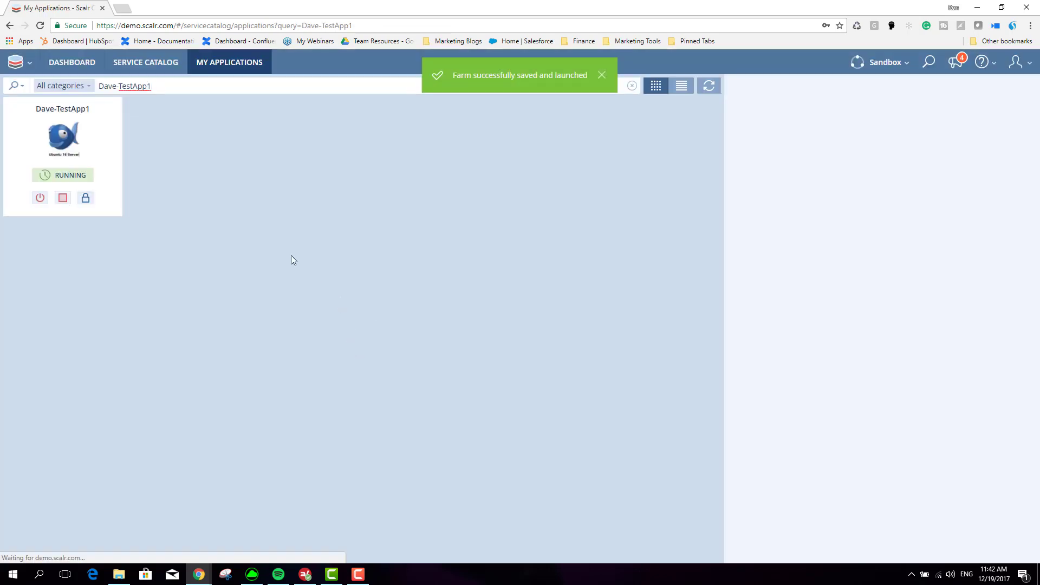
Step: Examine the newly launched application's details, including its project and hourly cost
left_click(73, 136)
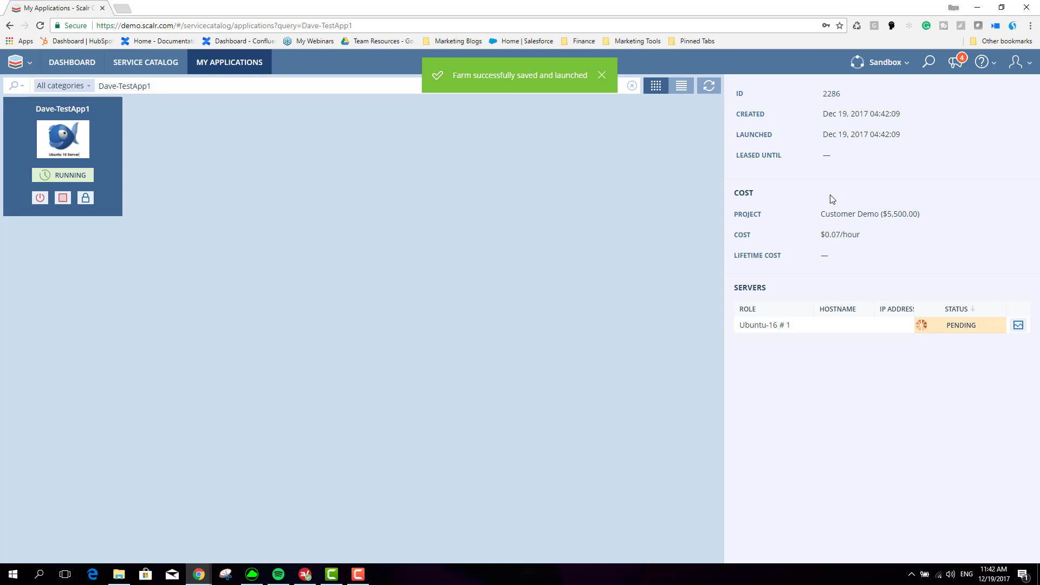
left_click_drag(822, 215, 901, 218)
left_click_drag(826, 237, 862, 239)
left_click(862, 243)
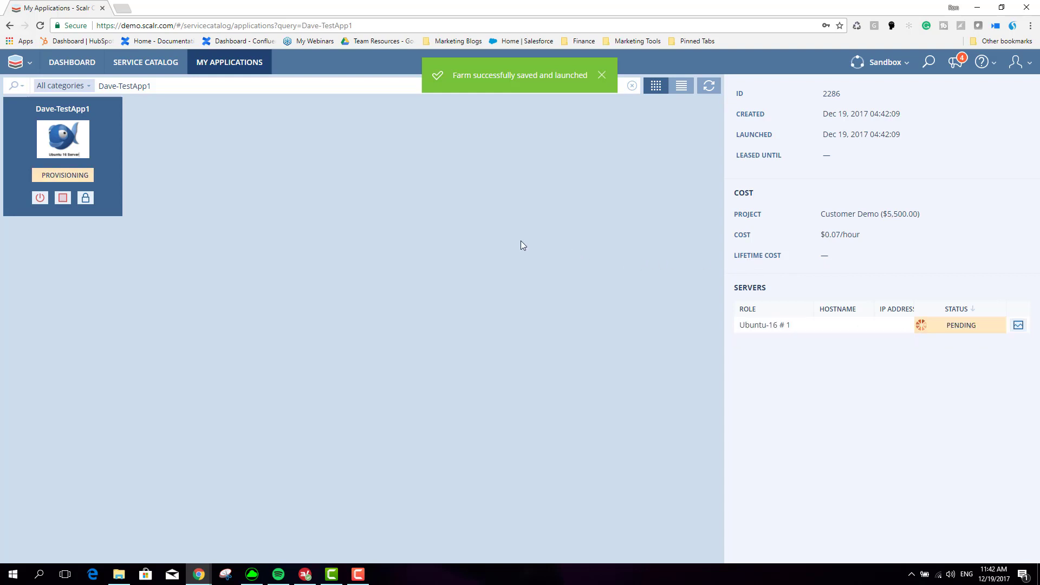
Step: Request the Bluefish Ubuntu 16 offering again, name the farm with the user's first name plus "-TestApp2", and assign the Customer Demo project
left_click(138, 64)
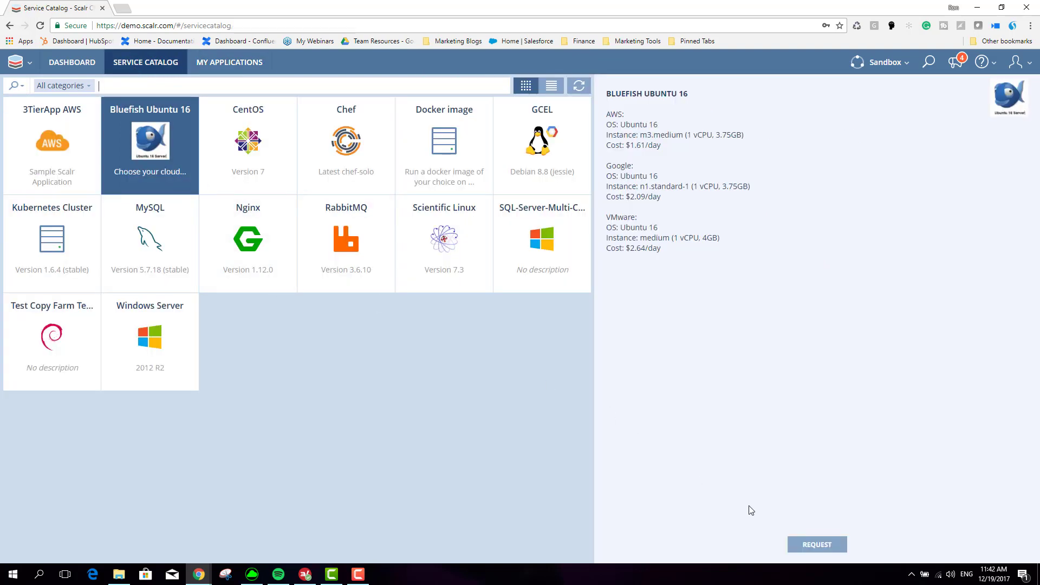
left_click(817, 544)
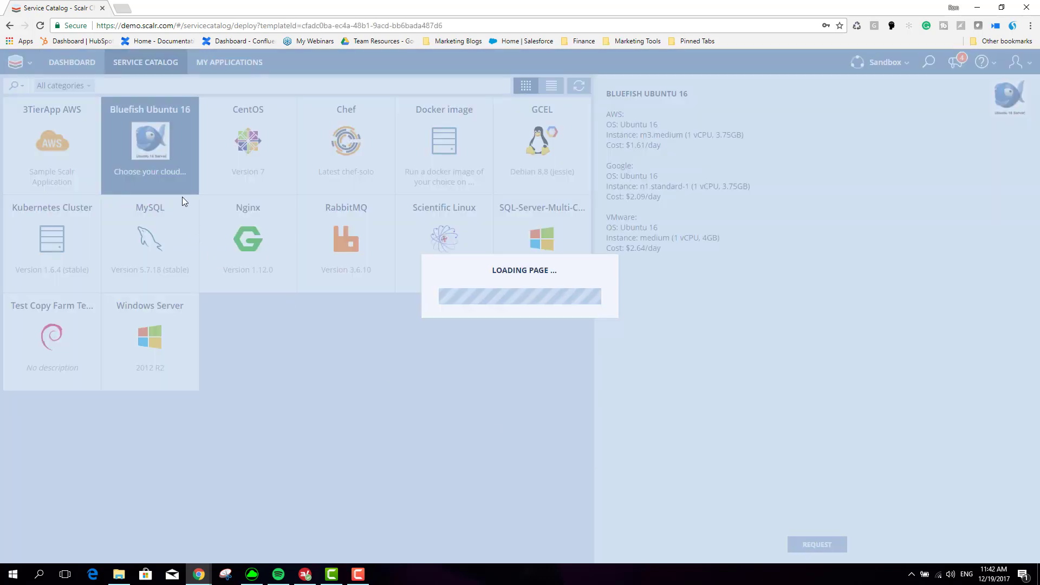
left_click(231, 113)
type("D")
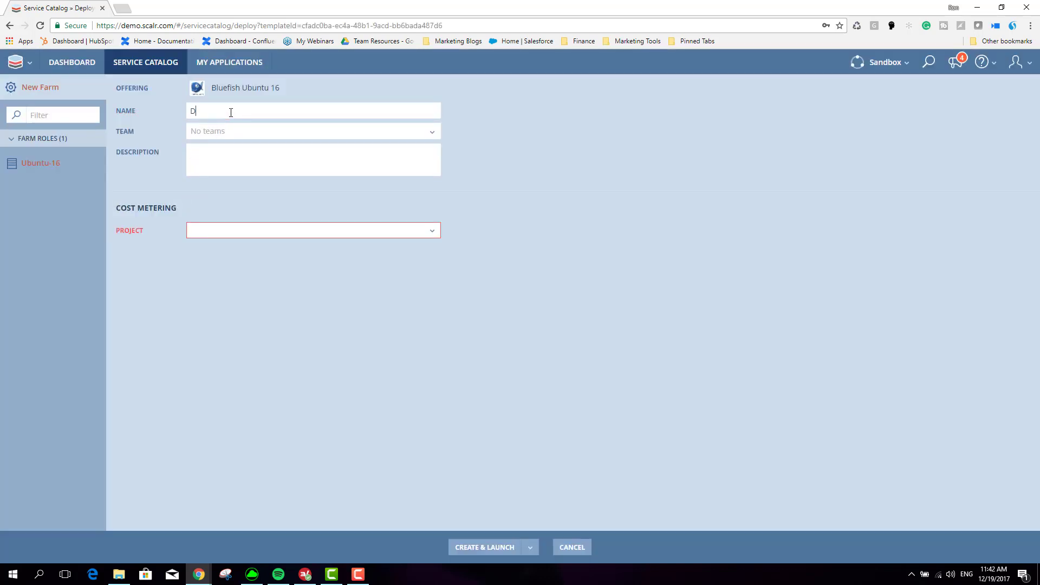
type("ave-TestApp2")
left_click(251, 230)
left_click(248, 267)
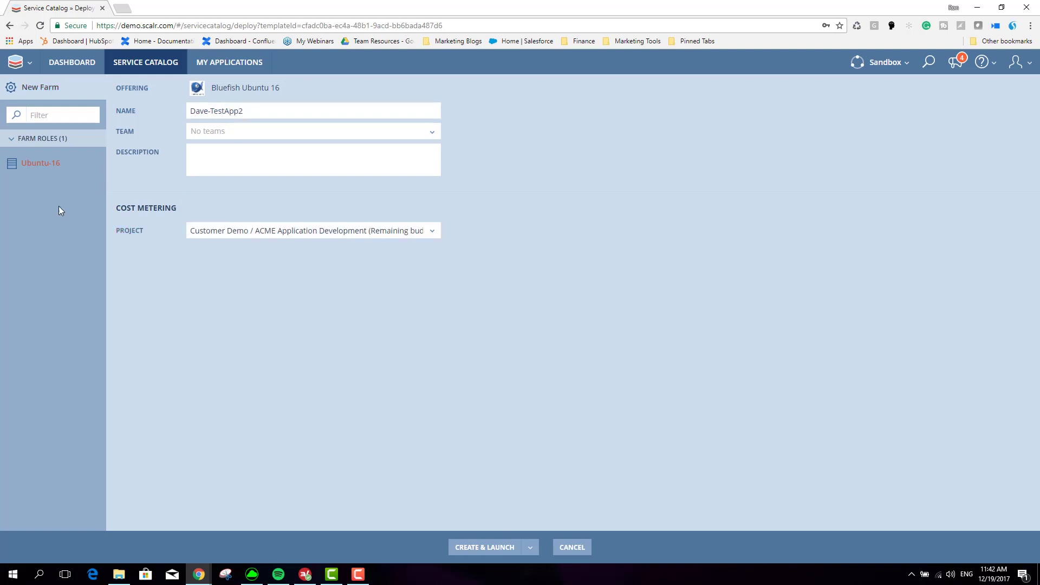
Step: Set the Ubuntu-16 farm role to VMware with host demo.vmware.scalr.cloud, and create and launch the farm
left_click(42, 173)
left_click(183, 113)
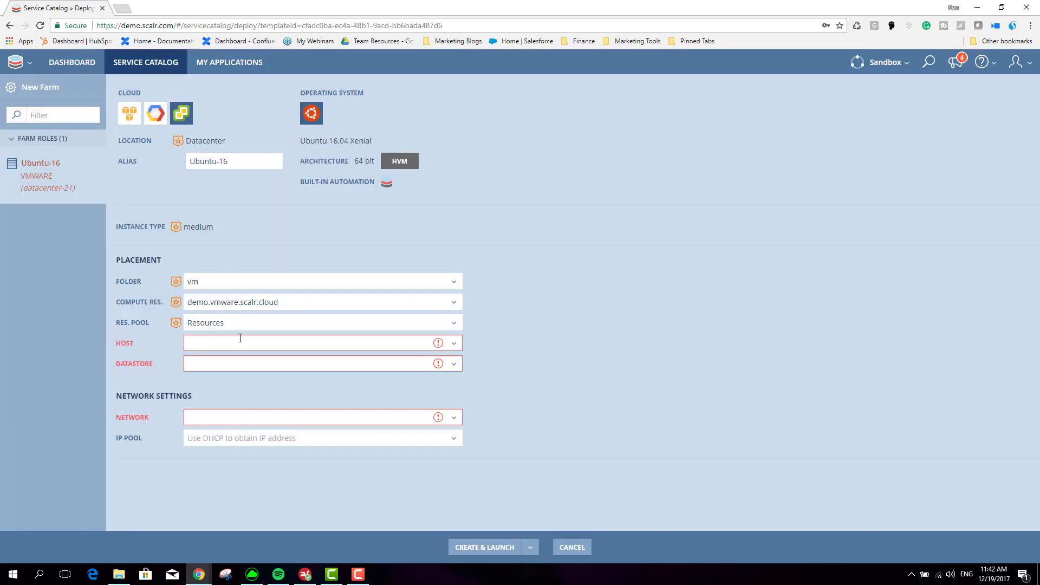
left_click(240, 343)
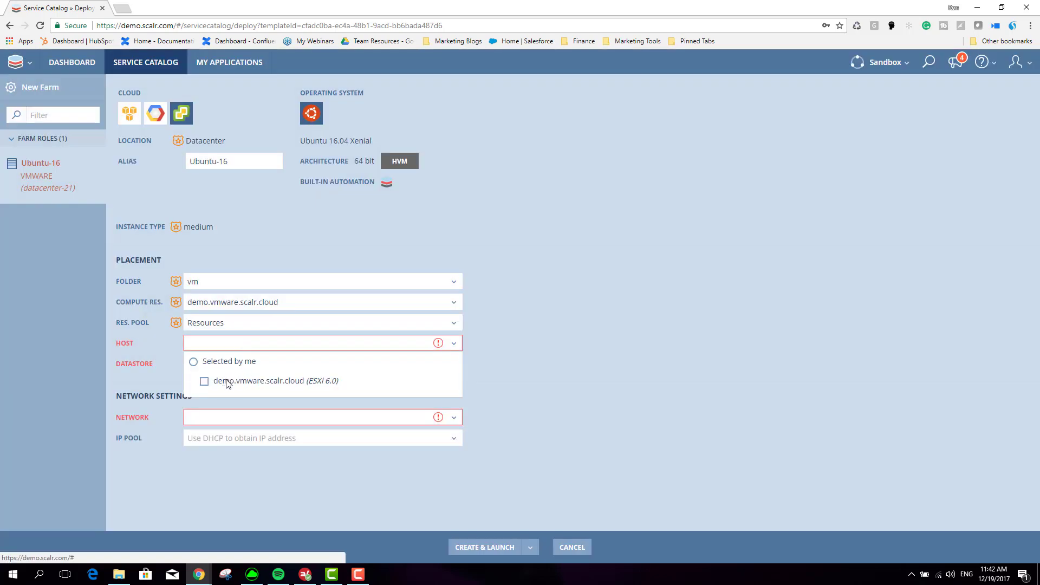
left_click(266, 383)
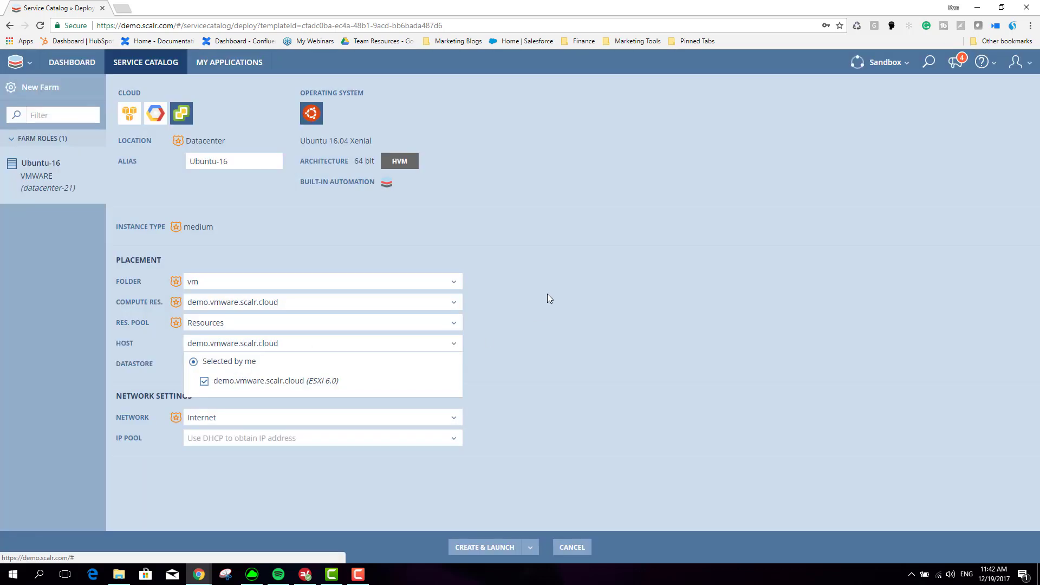
left_click(548, 294)
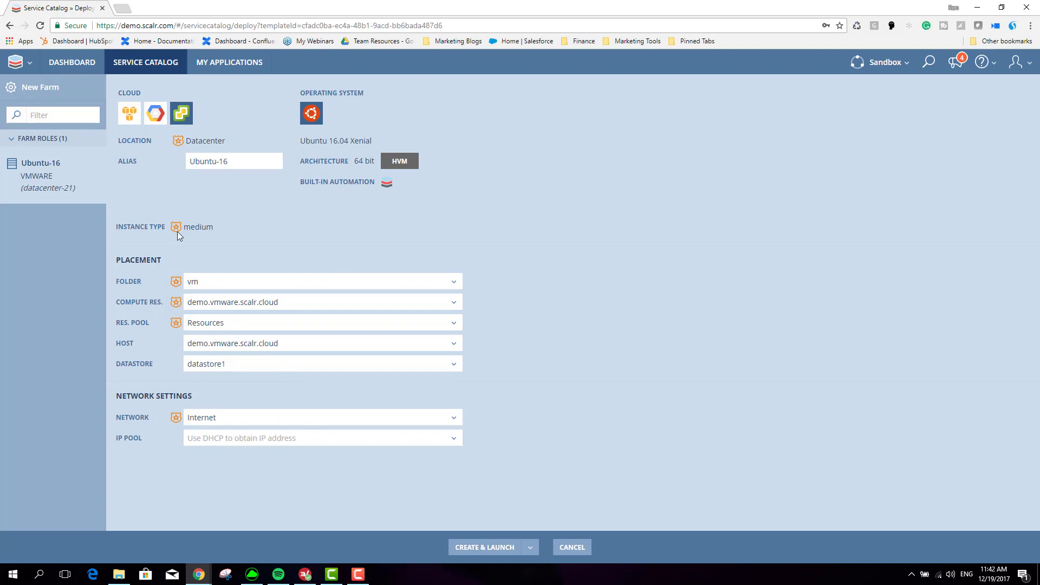
left_click(488, 546)
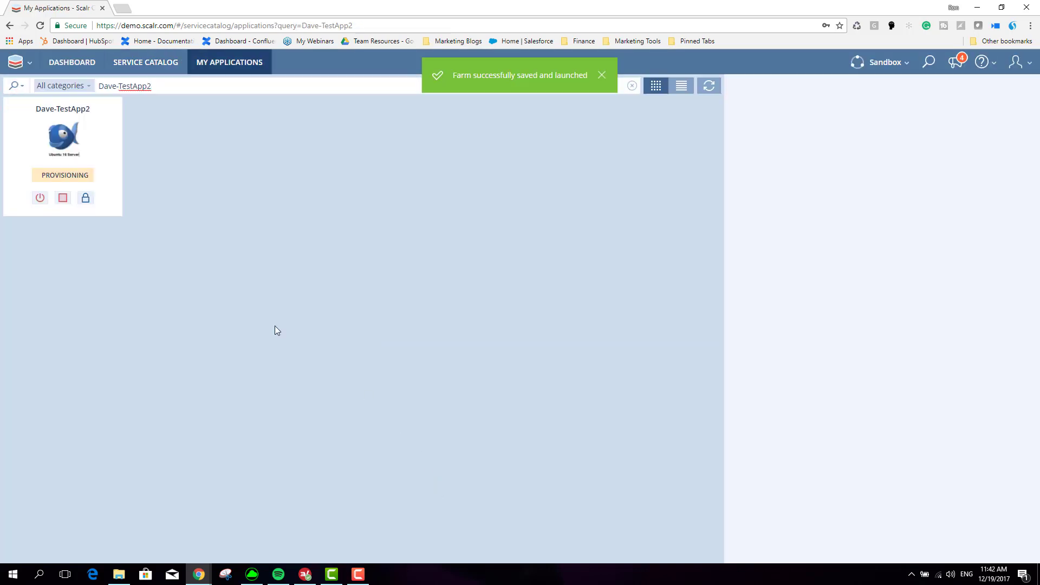
Step: List all of the team user's applications and examine the details and cost of the TestApp2 application
left_click(228, 63)
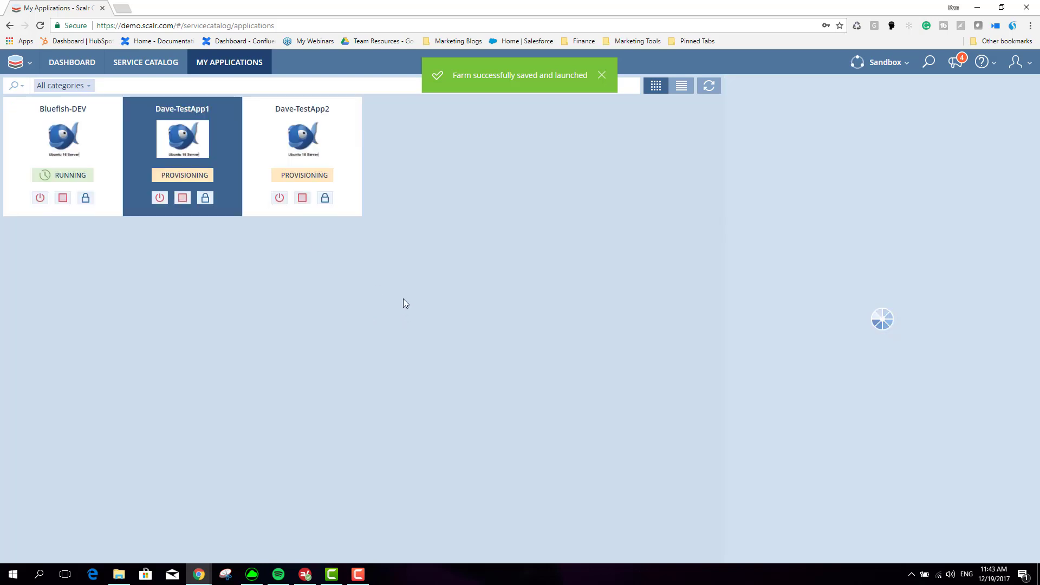
left_click(294, 140)
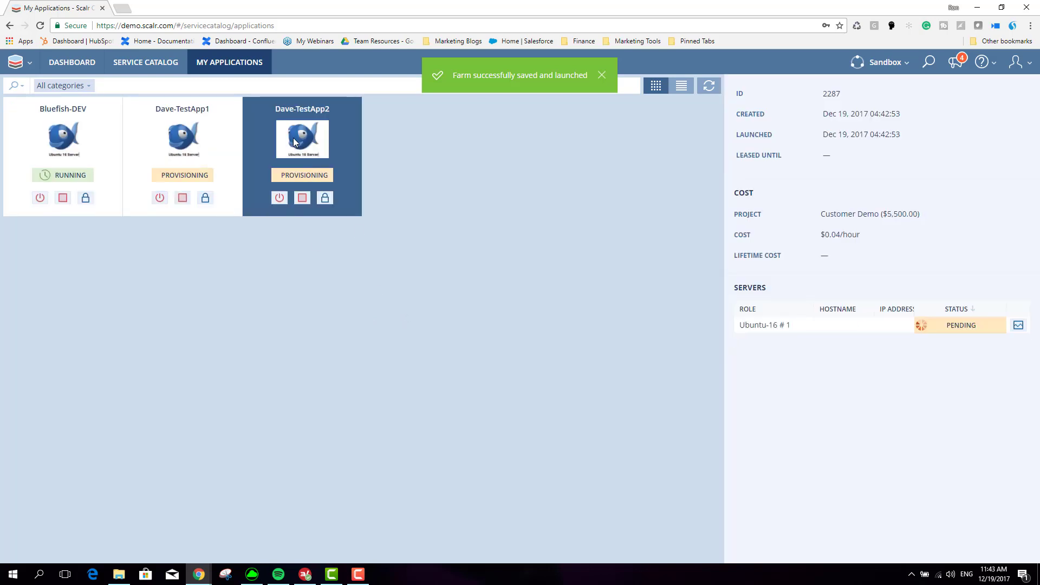